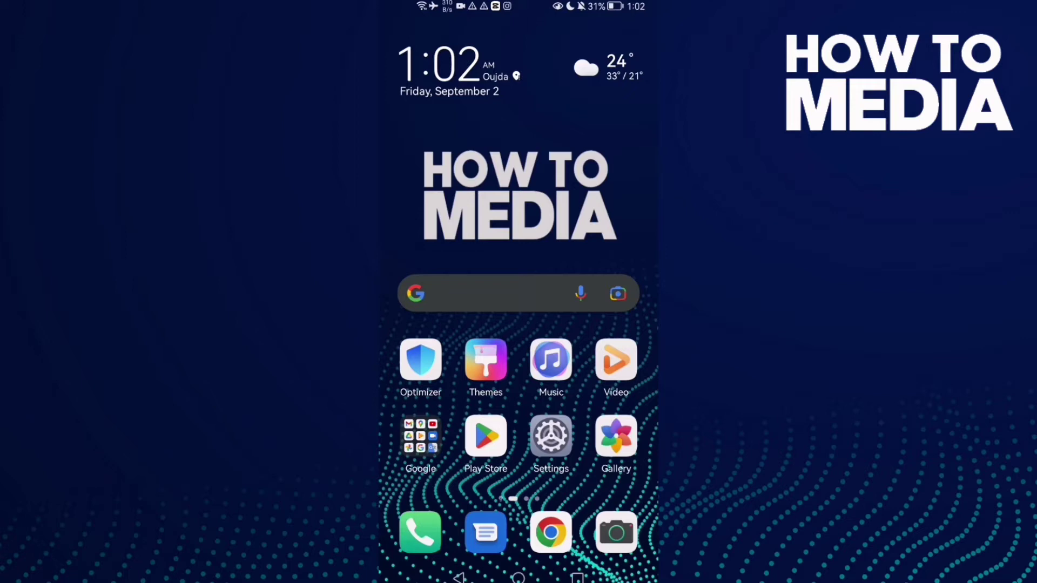
Swipe to the home-screen page that shows the Instagram Lite icon
{"action": "left_click_drag", "start_coordinate": [615, 365], "coordinate": [422, 365]}
Launch Instagram Lite, go to your own profile, and open its account menu
{"action": "left_click", "coordinate": [421, 51]}
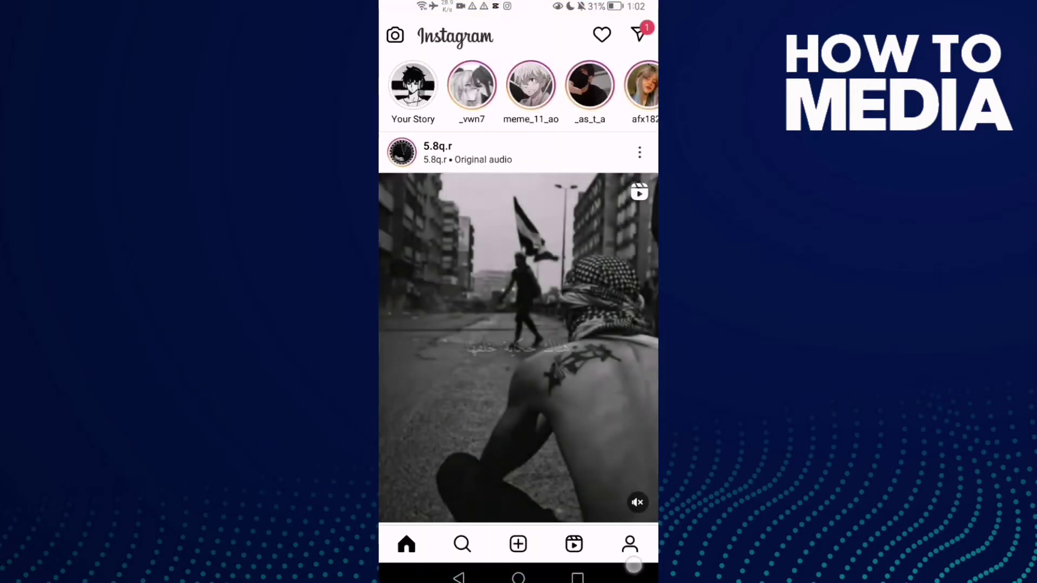
{"action": "left_click", "coordinate": [629, 544]}
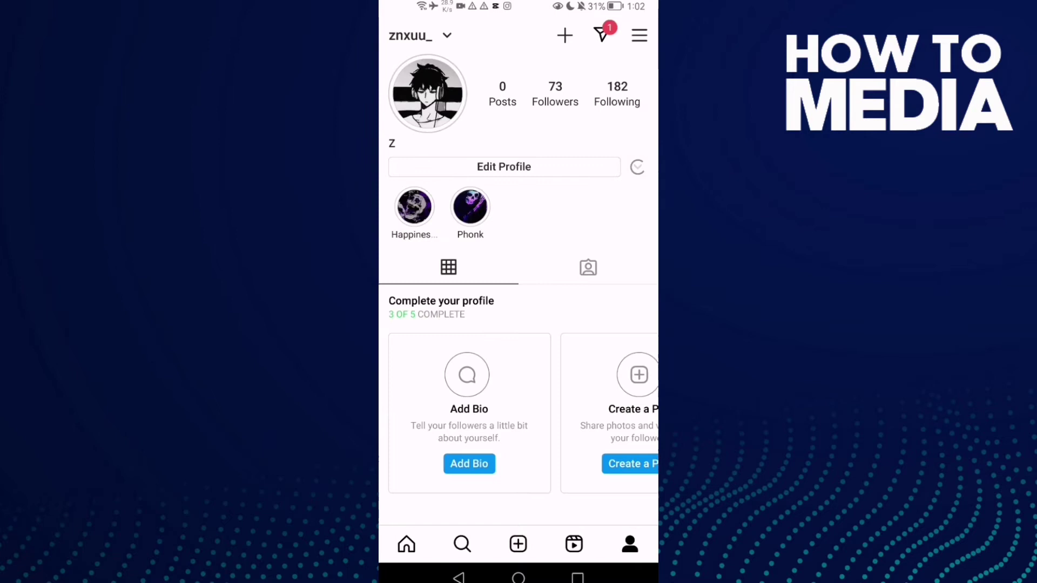
{"action": "left_click", "coordinate": [639, 36]}
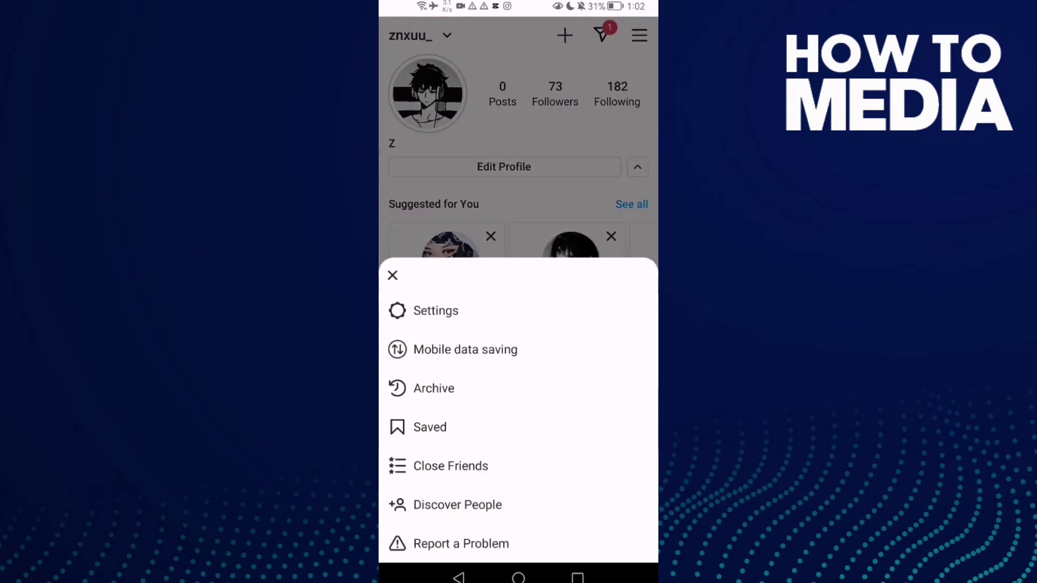
Go through Settings and Privacy to the Comments settings
{"action": "left_click", "coordinate": [511, 316]}
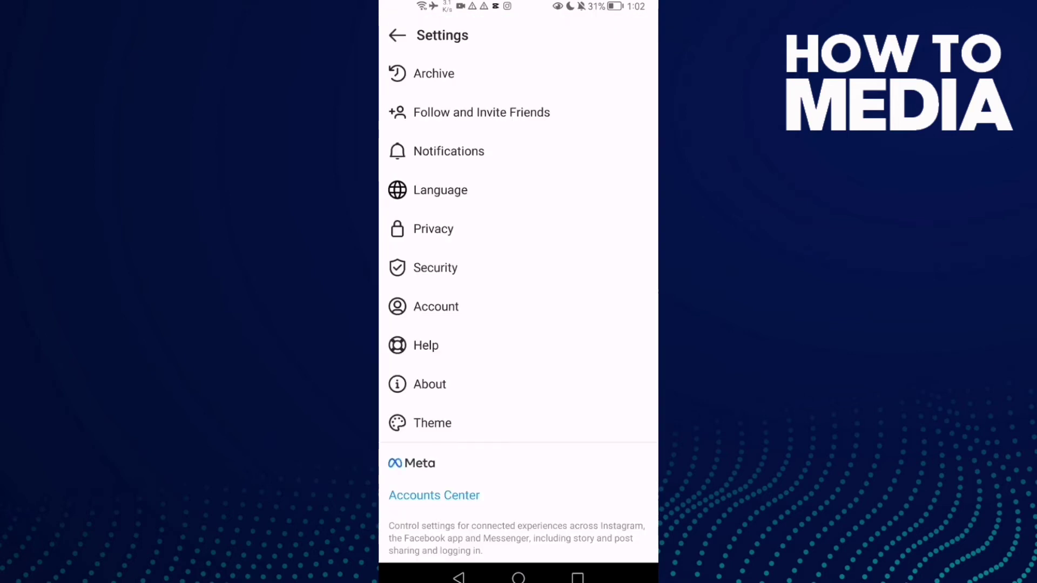
{"action": "left_click", "coordinate": [481, 233]}
{"action": "left_click", "coordinate": [513, 232]}
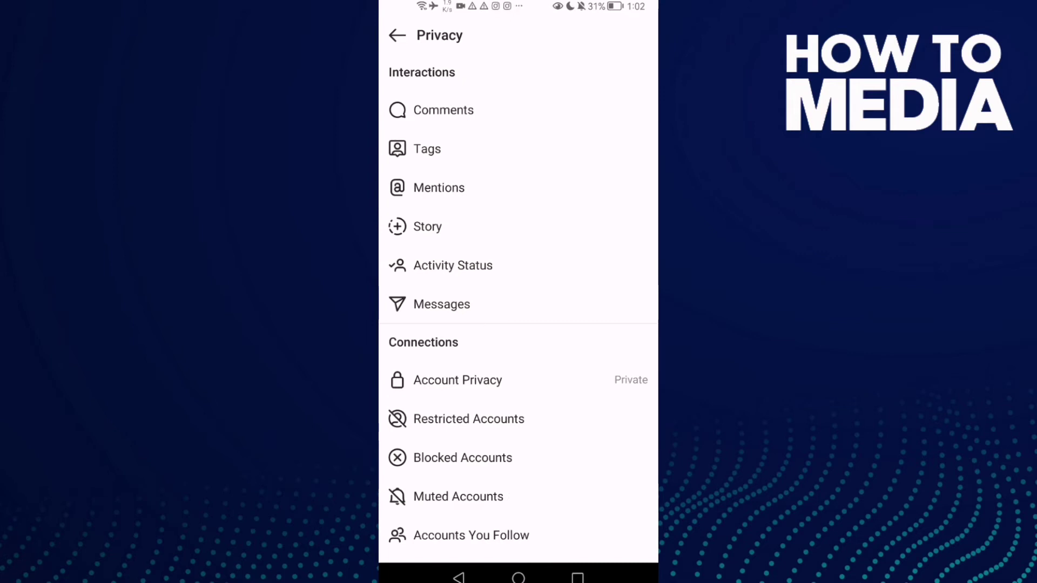
{"action": "left_click", "coordinate": [487, 109]}
View the empty Block Comments From list, then back out to the Android home screen
{"action": "left_click", "coordinate": [485, 120]}
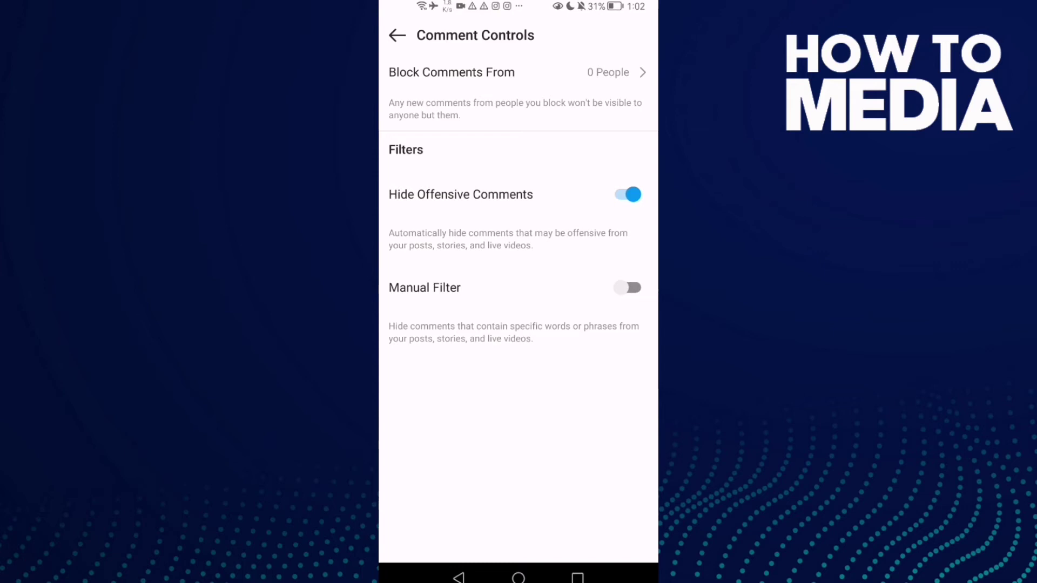
{"action": "left_click", "coordinate": [563, 73]}
{"action": "left_click", "coordinate": [561, 76]}
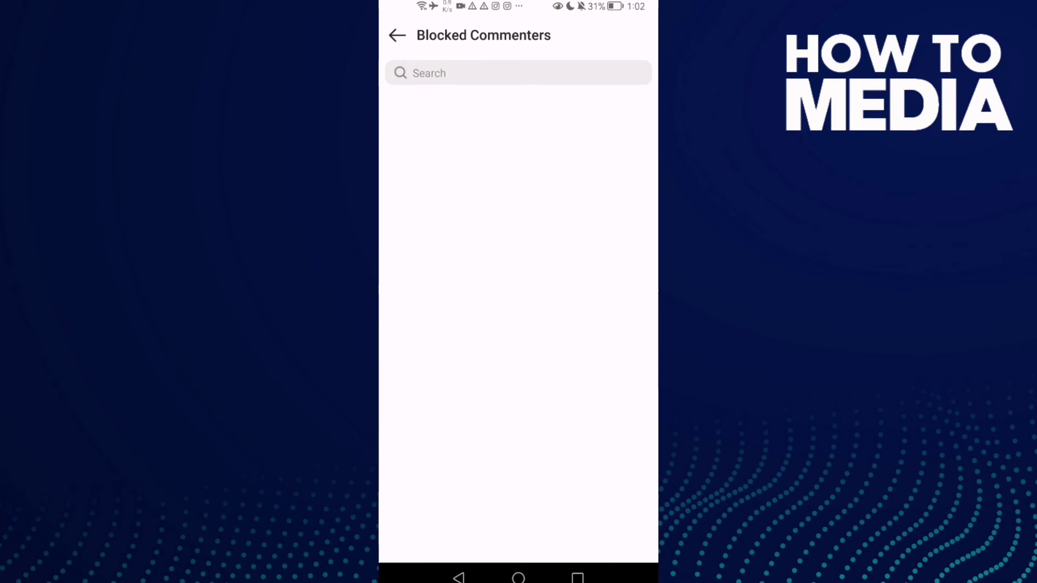
{"action": "left_click", "coordinate": [459, 578]}
{"action": "left_click", "coordinate": [519, 578]}
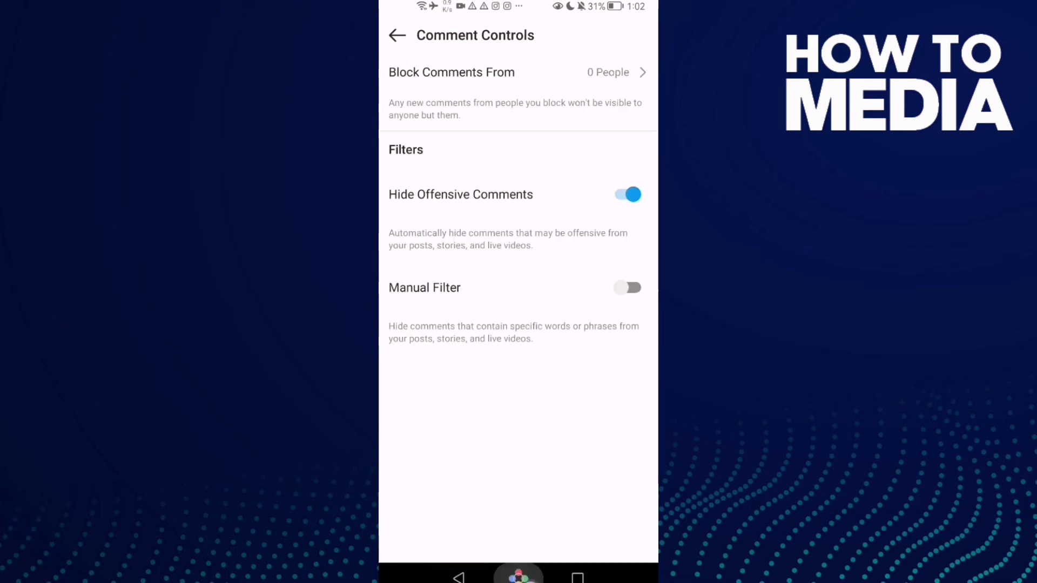